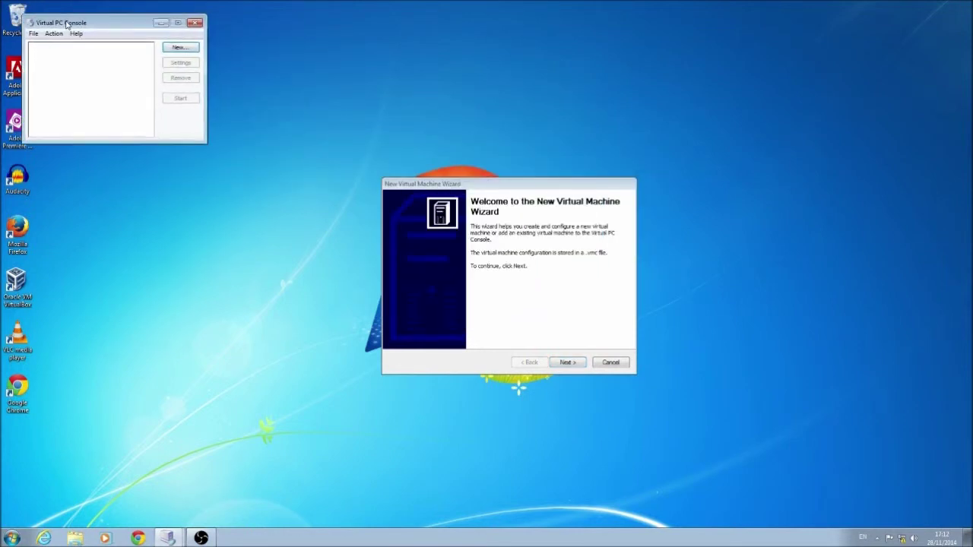
{"action": "left_click", "coordinate": [17, 16]}
{"action": "right_click", "coordinate": [17, 16]}
{"action": "left_click", "coordinate": [52, 48]}
{"action": "left_click", "coordinate": [523, 277]}
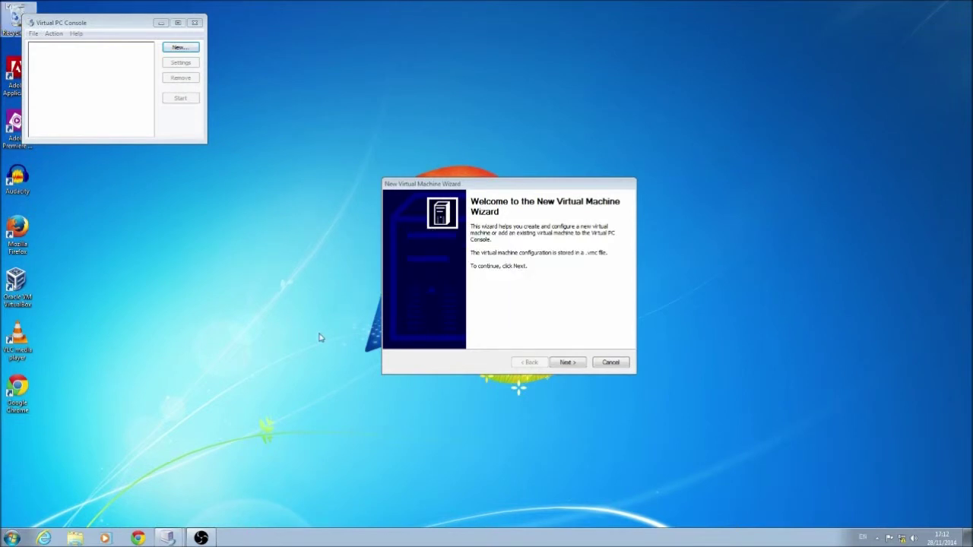
{"action": "left_click", "coordinate": [322, 127]}
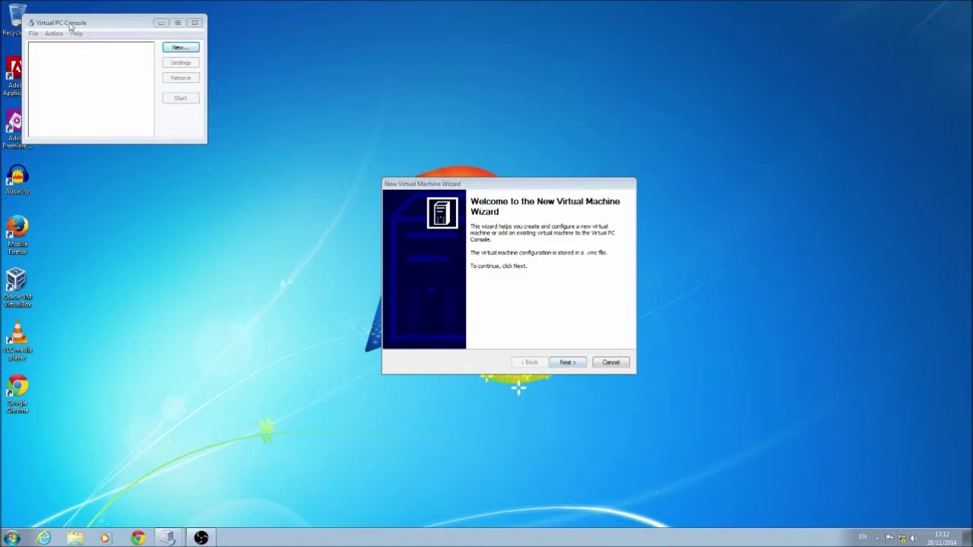
{"action": "mouse_move", "coordinate": [72, 15]}
{"action": "left_mouse_down"}
{"action": "mouse_move", "coordinate": [86, 23]}
{"action": "mouse_move", "coordinate": [75, 12]}
{"action": "left_mouse_up"}
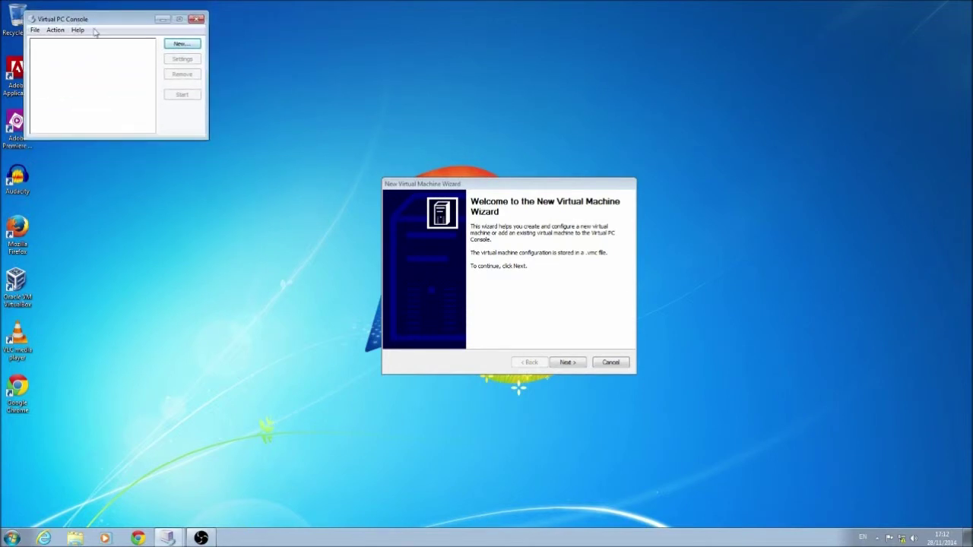
{"action": "left_click_drag", "start_coordinate": [653, 396], "coordinate": [380, 30]}
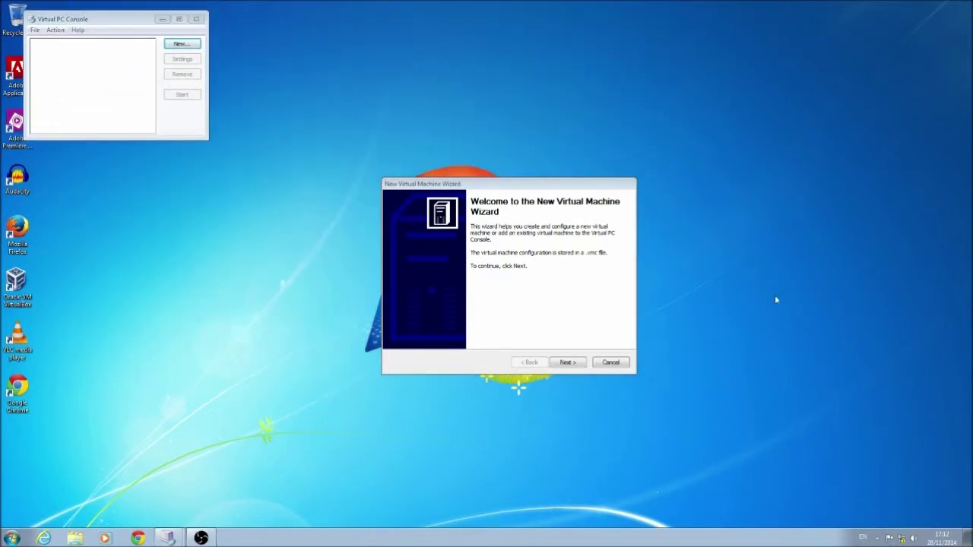
{"action": "left_click", "coordinate": [564, 321]}
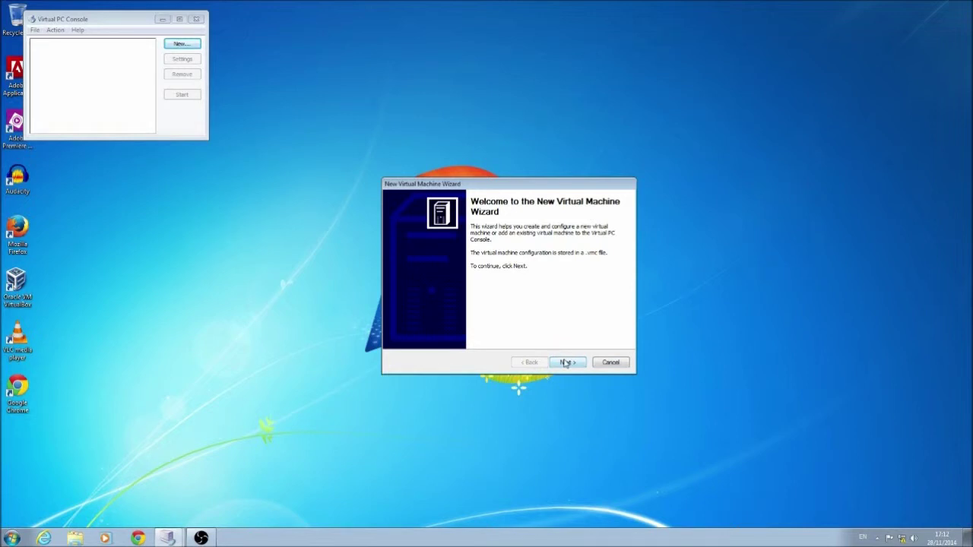
Go through the wizard's welcome page and choose to create a virtual machine with the basic configuration steps.
{"action": "left_click", "coordinate": [565, 364]}
{"action": "left_click", "coordinate": [531, 365]}
{"action": "left_click", "coordinate": [555, 364]}
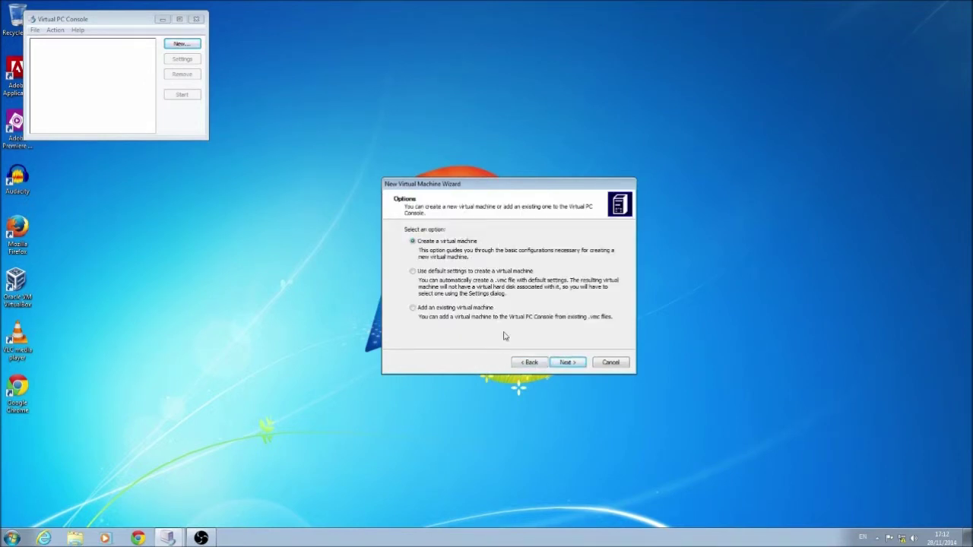
{"action": "left_click", "coordinate": [567, 362]}
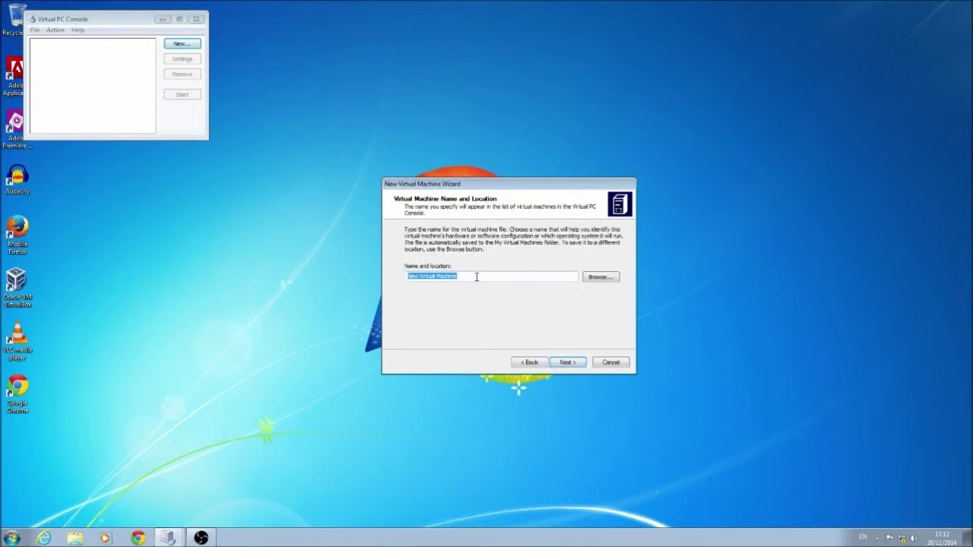
Name the virtual machine Win7 and keep its default save location.
{"action": "type", "text": "Win7"}
{"action": "key", "text": "Return"}
{"action": "left_click", "coordinate": [528, 363]}
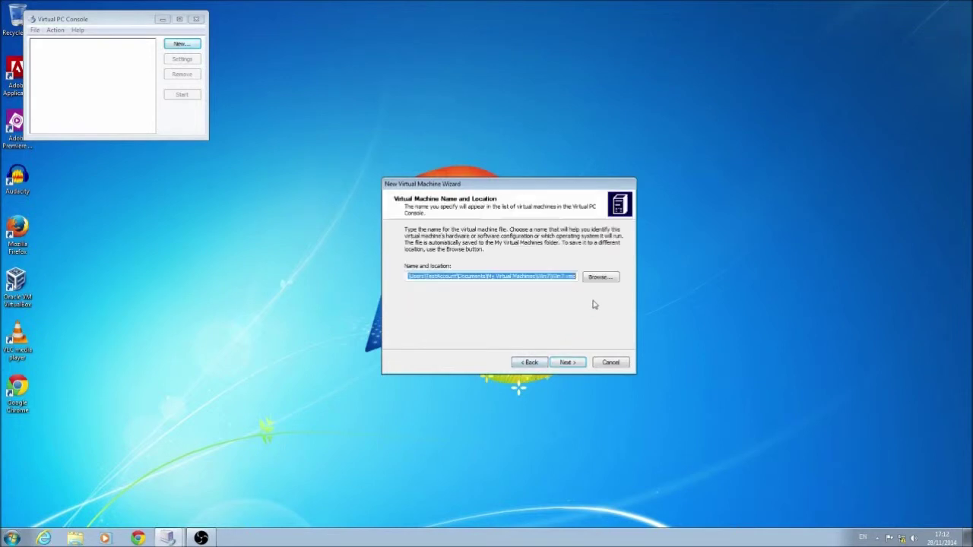
{"action": "left_click", "coordinate": [600, 276]}
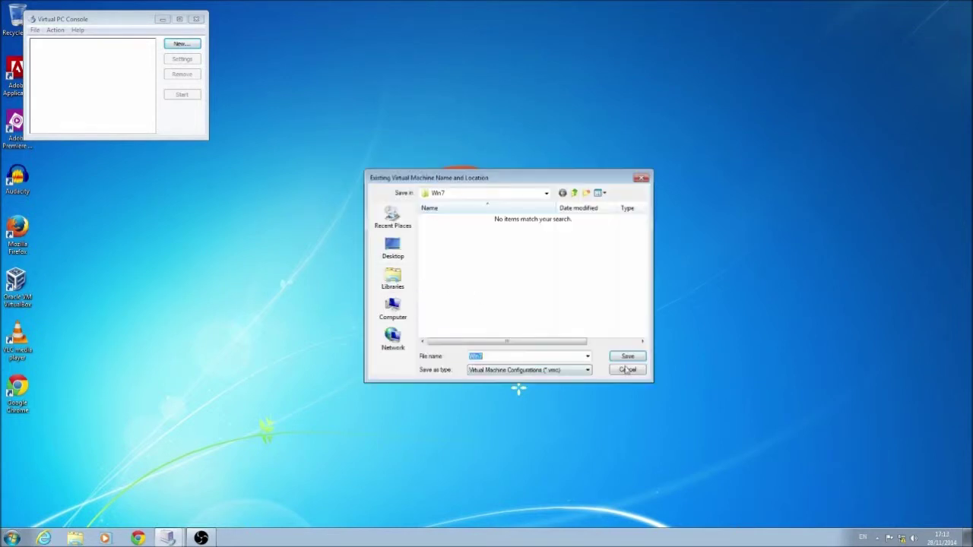
{"action": "left_click", "coordinate": [627, 370]}
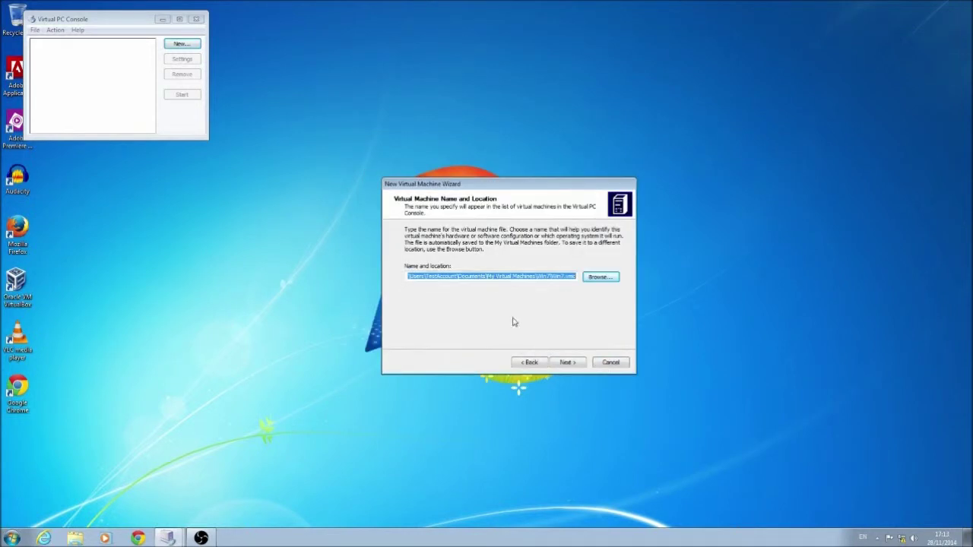
{"action": "left_click", "coordinate": [566, 362]}
Switch the guest operating system between Windows Vista and Windows XP to compare their default hardware selections.
{"action": "left_click", "coordinate": [441, 278]}
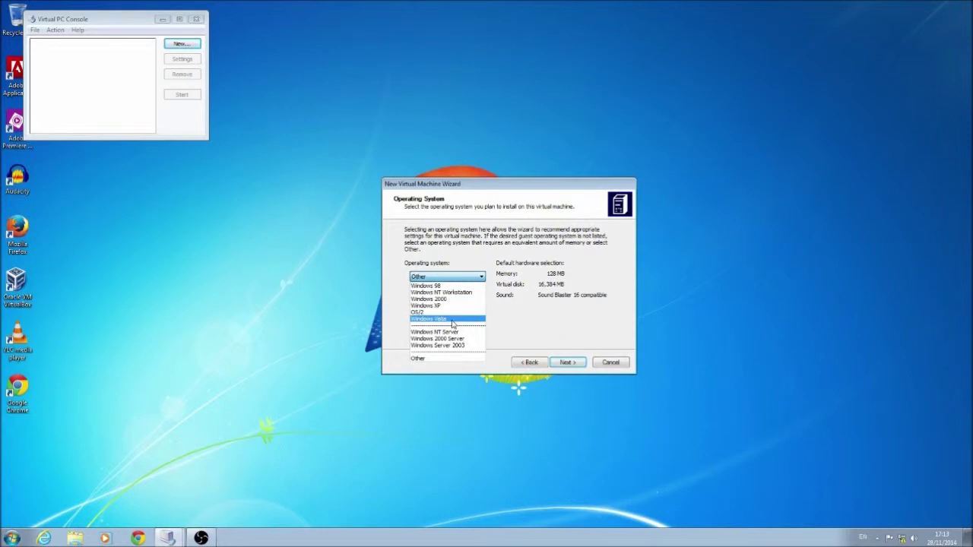
{"action": "left_click", "coordinate": [452, 319]}
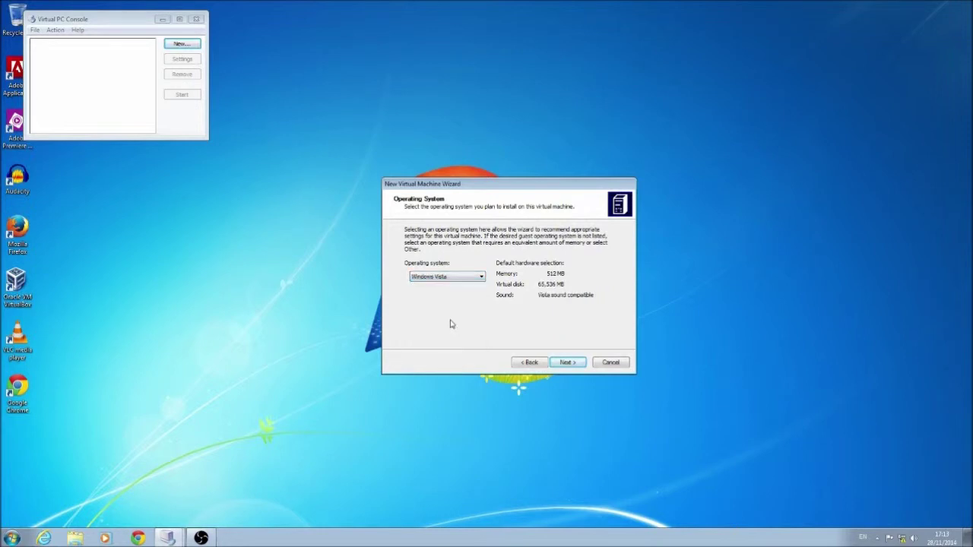
{"action": "left_click", "coordinate": [463, 279]}
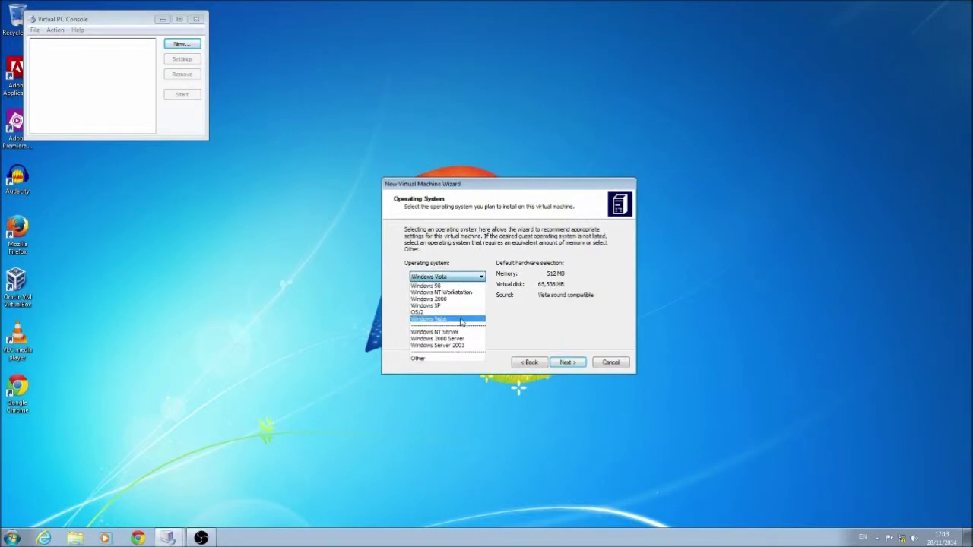
{"action": "left_click", "coordinate": [445, 306]}
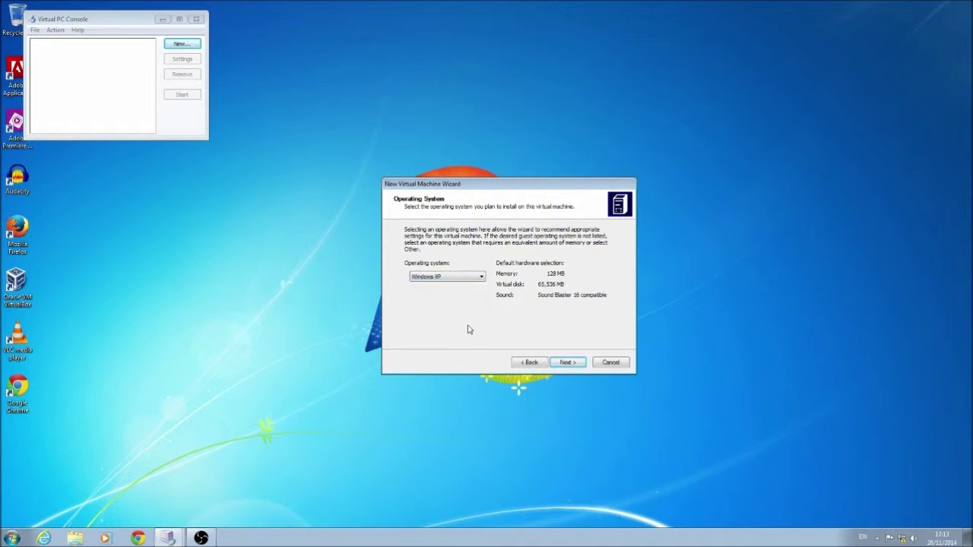
{"action": "left_click", "coordinate": [457, 280]}
{"action": "left_click", "coordinate": [459, 318]}
{"action": "left_click", "coordinate": [456, 278]}
{"action": "left_click", "coordinate": [501, 281]}
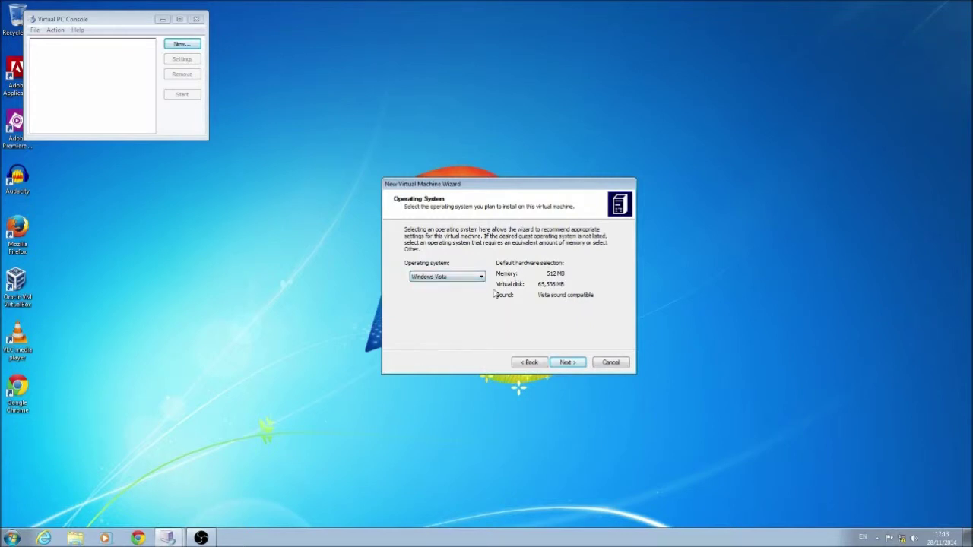
Choose Windows XP as the guest operating system and continue to the memory settings.
{"action": "left_click", "coordinate": [464, 280]}
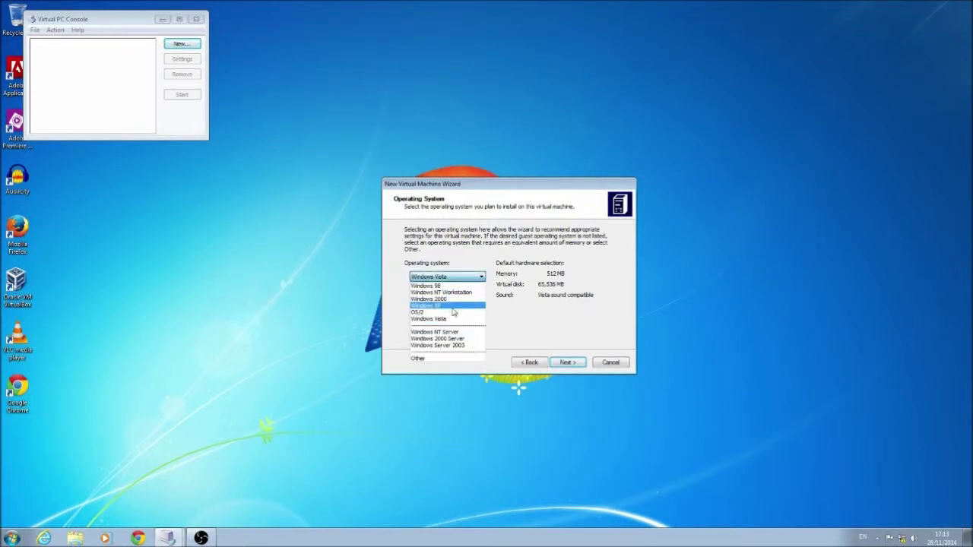
{"action": "left_click", "coordinate": [452, 307]}
{"action": "left_click", "coordinate": [473, 278]}
{"action": "left_click", "coordinate": [452, 309]}
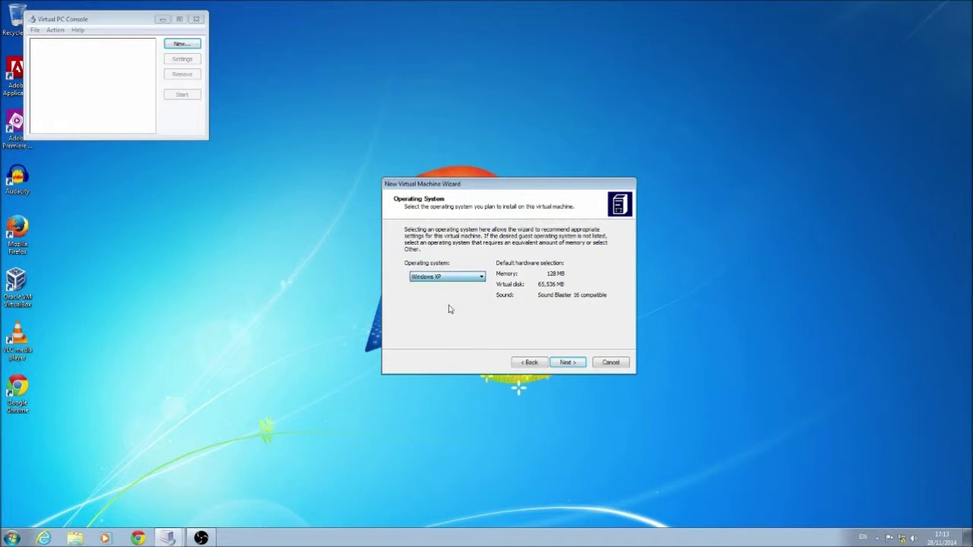
{"action": "left_click", "coordinate": [568, 363]}
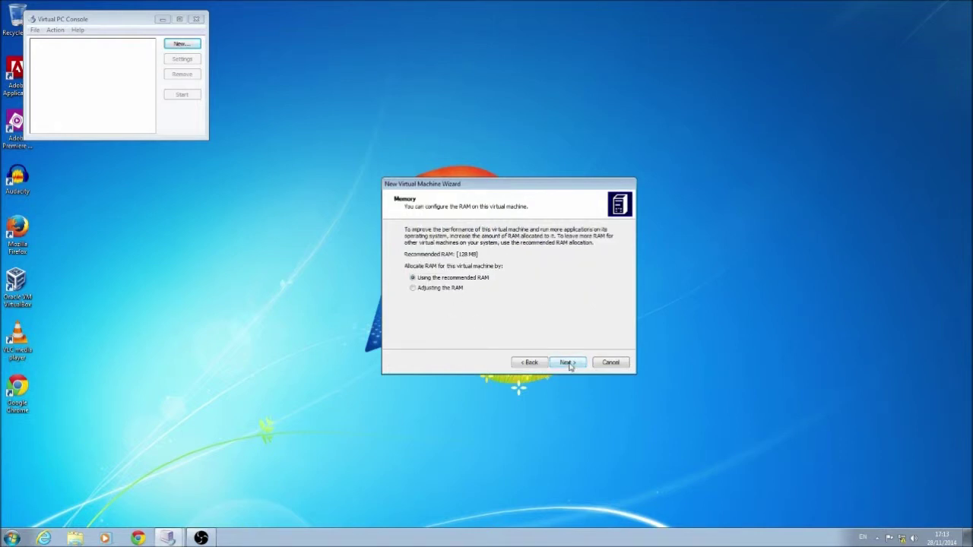
Choose to adjust the virtual machine's RAM manually and allocate 512 MB.
{"action": "left_click", "coordinate": [439, 290]}
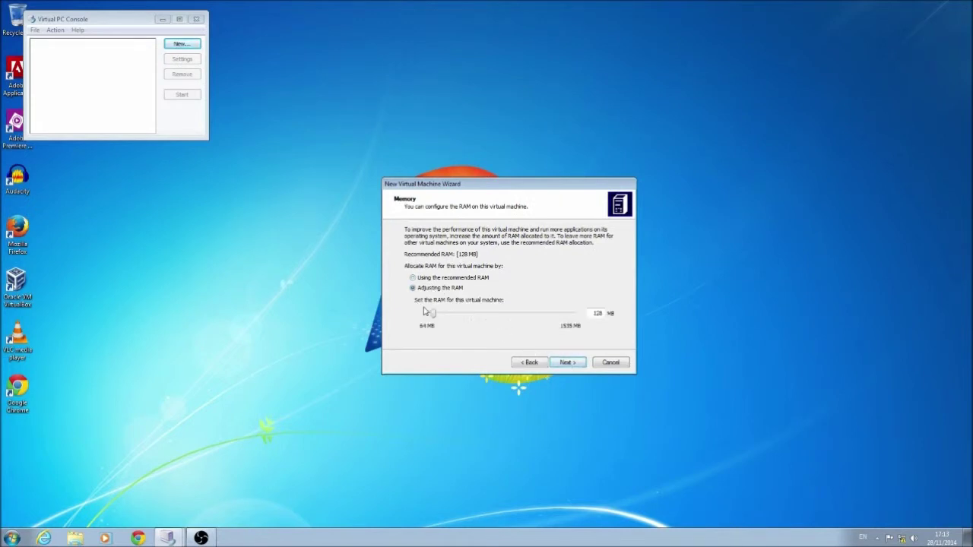
{"action": "double_click", "coordinate": [591, 312]}
{"action": "type", "text": "512"}
{"action": "key", "text": "Return"}
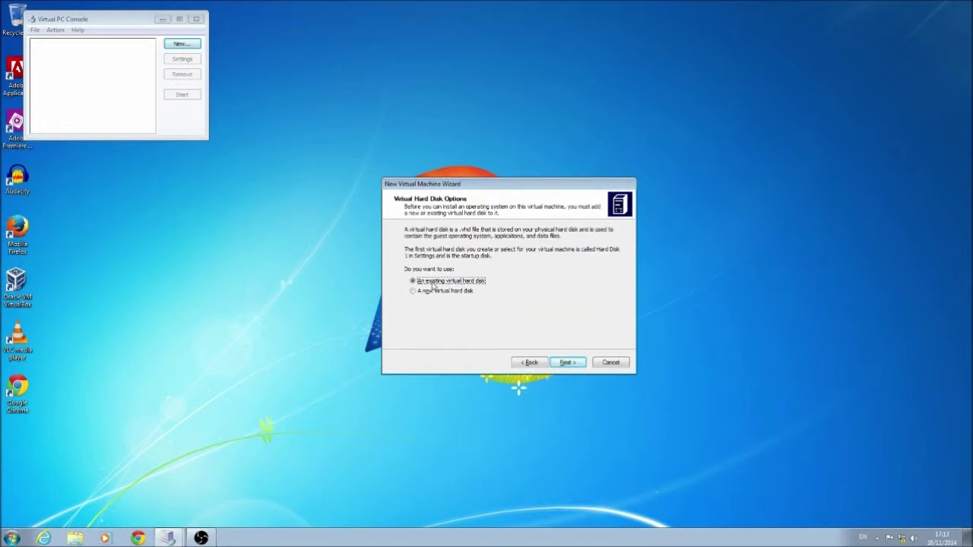
Choose to use a new virtual hard disk for the virtual machine.
{"action": "left_click_drag", "start_coordinate": [411, 192], "coordinate": [400, 195]}
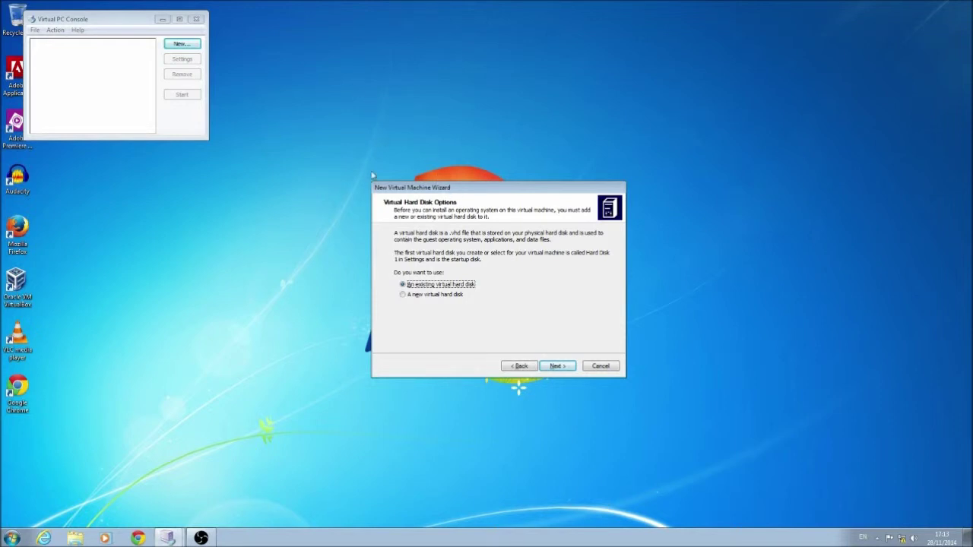
{"action": "left_click", "coordinate": [433, 296]}
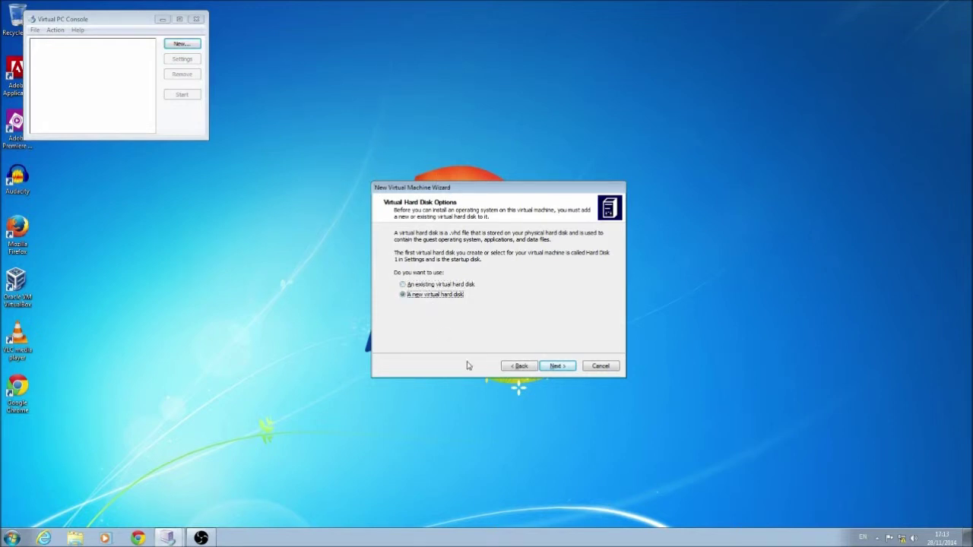
{"action": "left_click", "coordinate": [555, 366]}
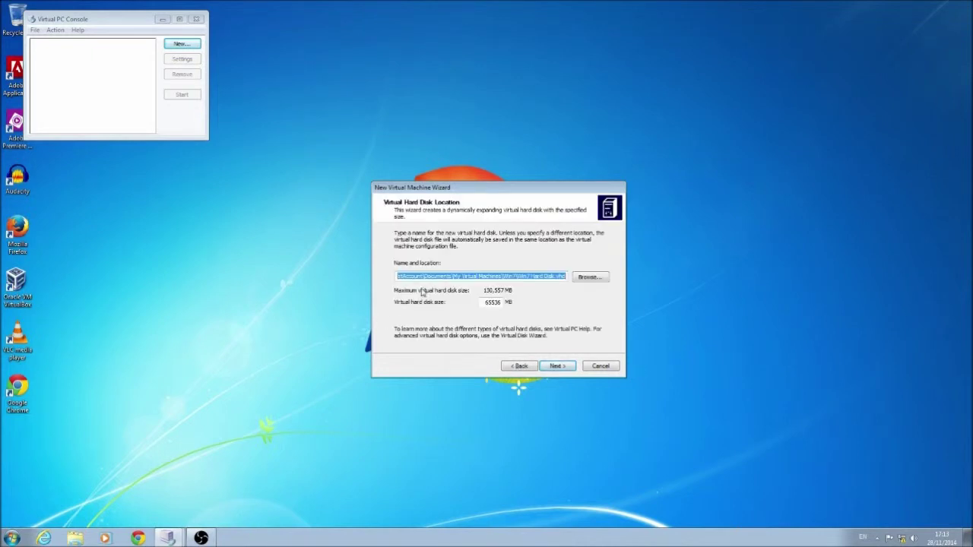
Keep the hard disk's default name, location and 65536 MB size, and finish creating the virtual machine.
{"action": "left_click", "coordinate": [539, 278]}
{"action": "left_click_drag", "start_coordinate": [484, 304], "coordinate": [521, 307]}
{"action": "left_click", "coordinate": [481, 302]}
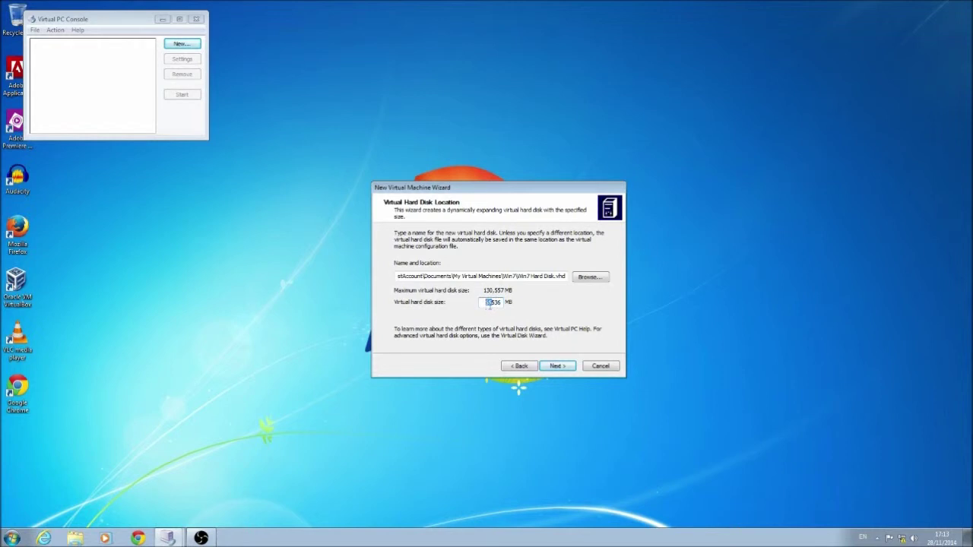
{"action": "left_click", "coordinate": [557, 366]}
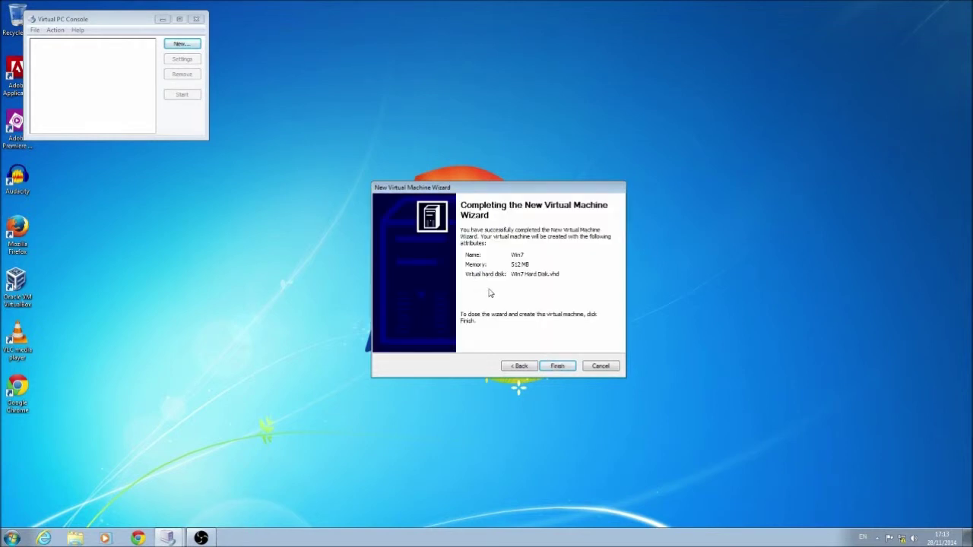
{"action": "left_click", "coordinate": [557, 368]}
{"action": "left_click_drag", "start_coordinate": [95, 20], "coordinate": [269, 137]}
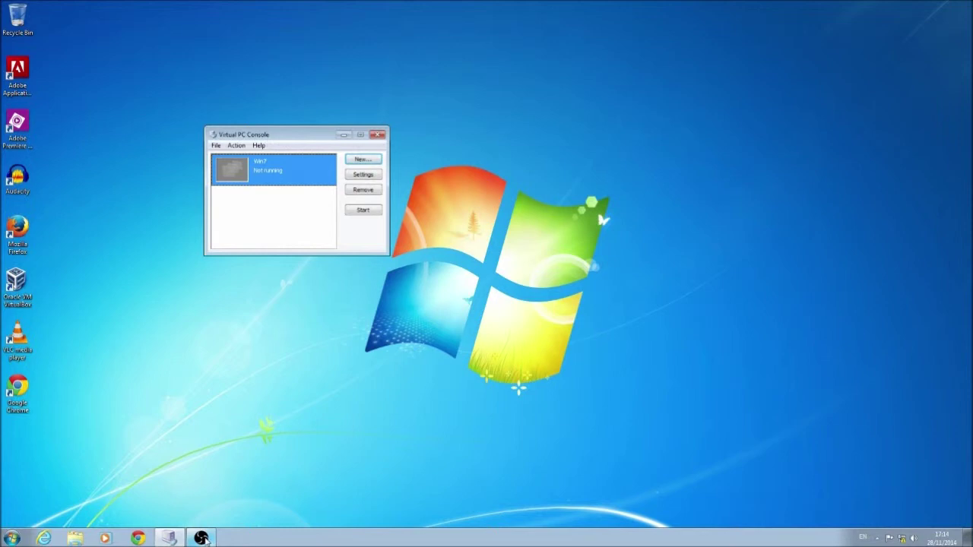
{"action": "left_click", "coordinate": [202, 539]}
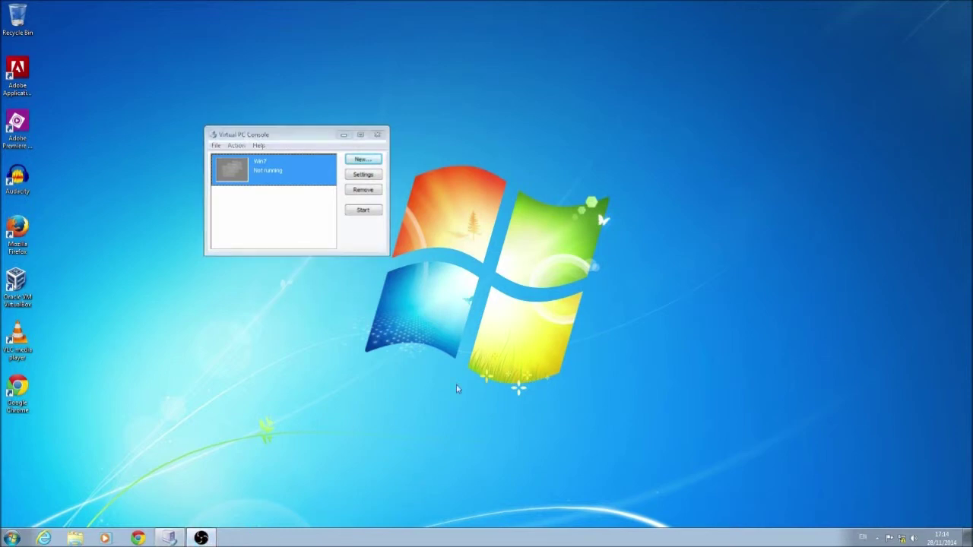
{"action": "left_click_drag", "start_coordinate": [314, 135], "coordinate": [505, 227]}
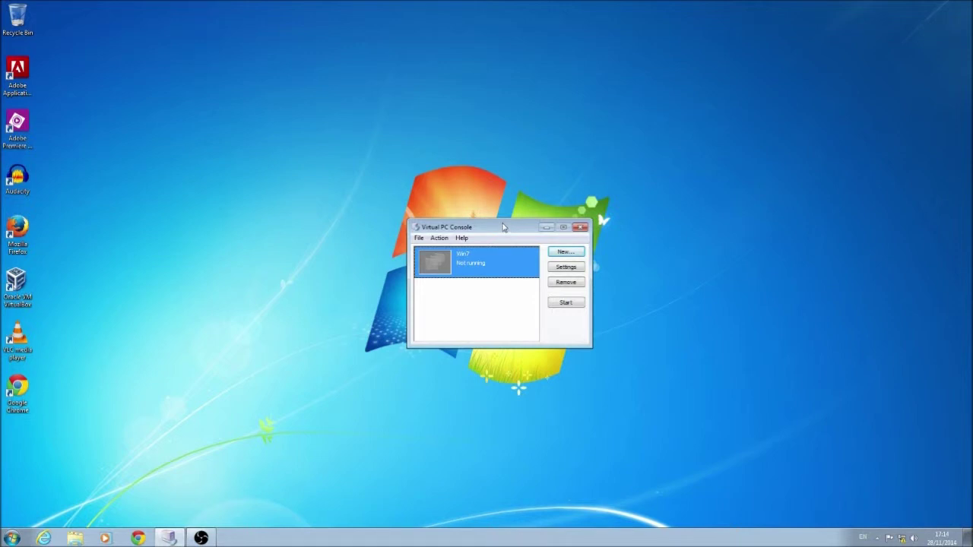
{"action": "left_click_drag", "start_coordinate": [505, 229], "coordinate": [184, 70]}
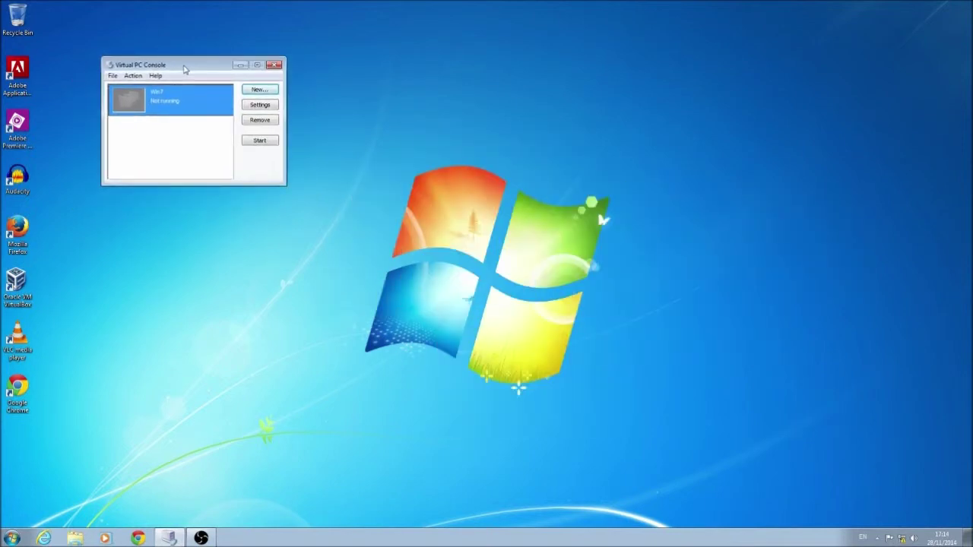
{"action": "left_click", "coordinate": [877, 537]}
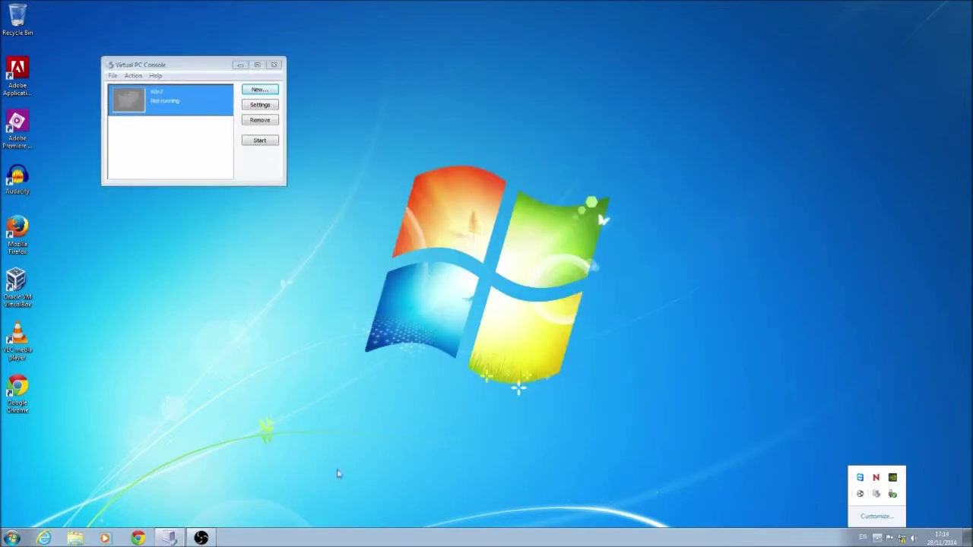
{"action": "left_click", "coordinate": [339, 473]}
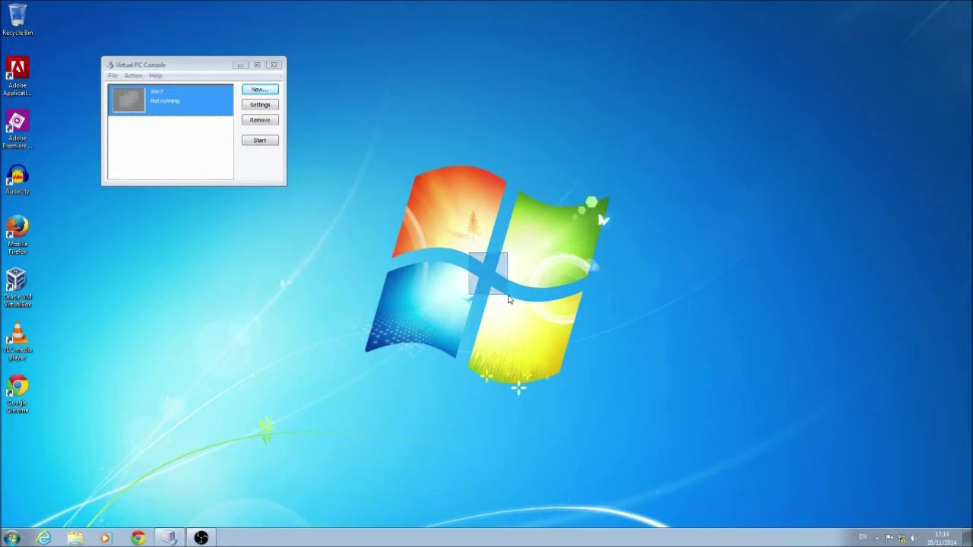
{"action": "left_click_drag", "start_coordinate": [517, 251], "coordinate": [616, 352]}
{"action": "left_click_drag", "start_coordinate": [553, 181], "coordinate": [630, 245]}
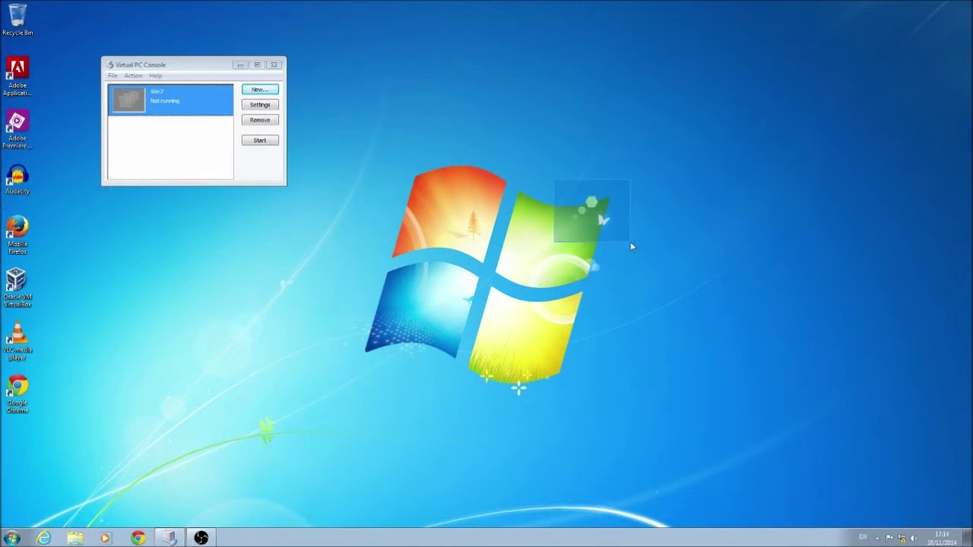
{"action": "left_click_drag", "start_coordinate": [373, 185], "coordinate": [439, 407]}
{"action": "left_click_drag", "start_coordinate": [319, 202], "coordinate": [445, 400]}
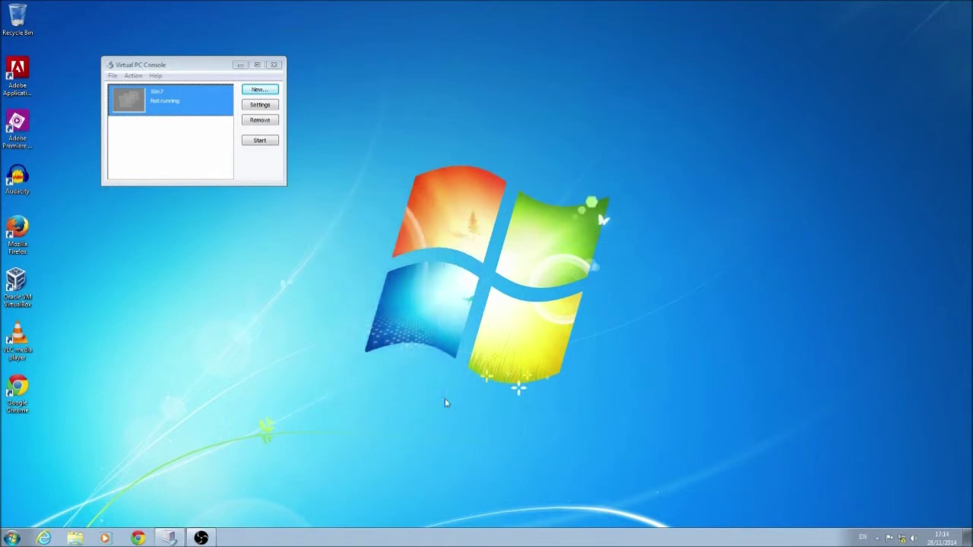
{"action": "left_click_drag", "start_coordinate": [343, 173], "coordinate": [437, 423]}
{"action": "left_click_drag", "start_coordinate": [343, 133], "coordinate": [443, 415]}
{"action": "left_click_drag", "start_coordinate": [358, 132], "coordinate": [445, 390]}
{"action": "left_click_drag", "start_coordinate": [330, 127], "coordinate": [450, 416]}
Move the console to the middle of the desktop and review the Win7 machine's Hard Disk 1 and CD/DVD Drive settings.
{"action": "left_click_drag", "start_coordinate": [141, 66], "coordinate": [427, 234]}
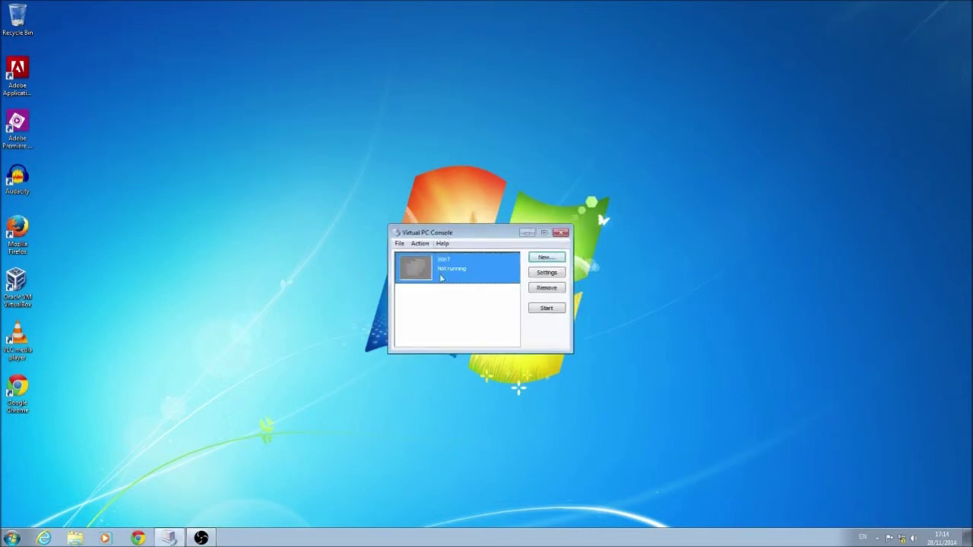
{"action": "left_click", "coordinate": [541, 275]}
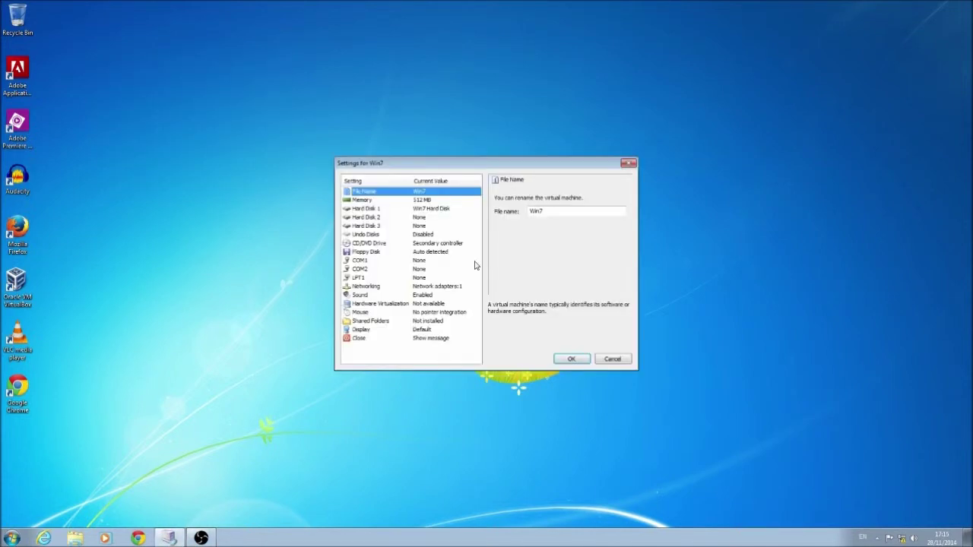
{"action": "left_click", "coordinate": [420, 209]}
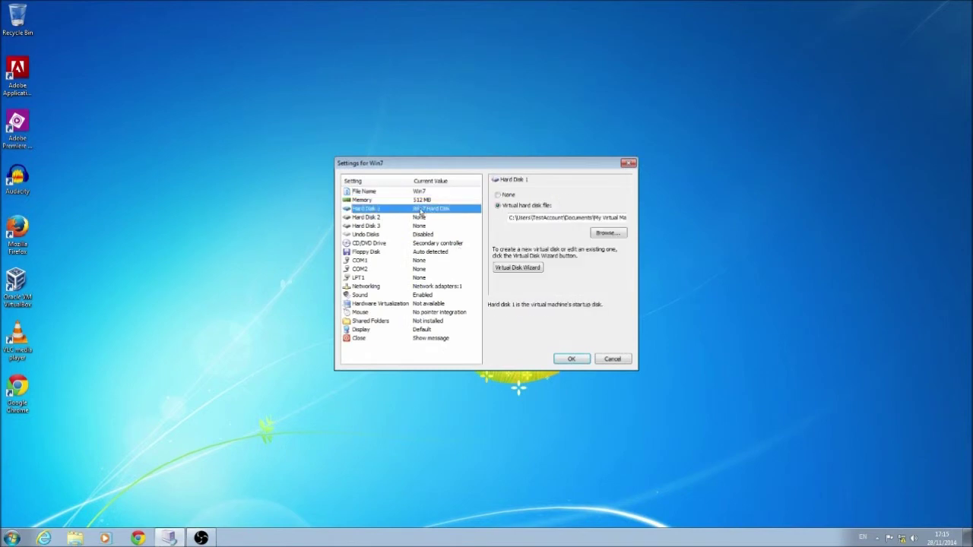
{"action": "left_click", "coordinate": [385, 244]}
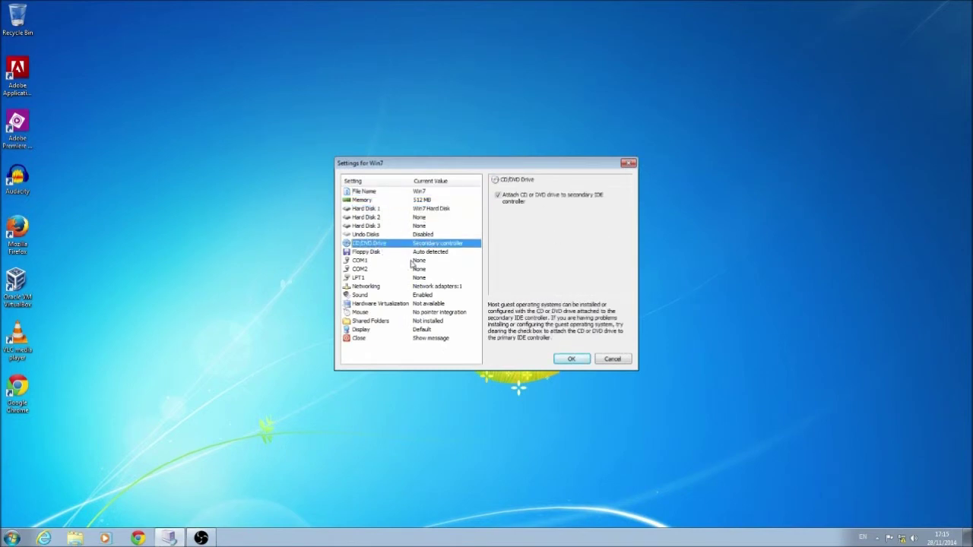
{"action": "left_click", "coordinate": [564, 359]}
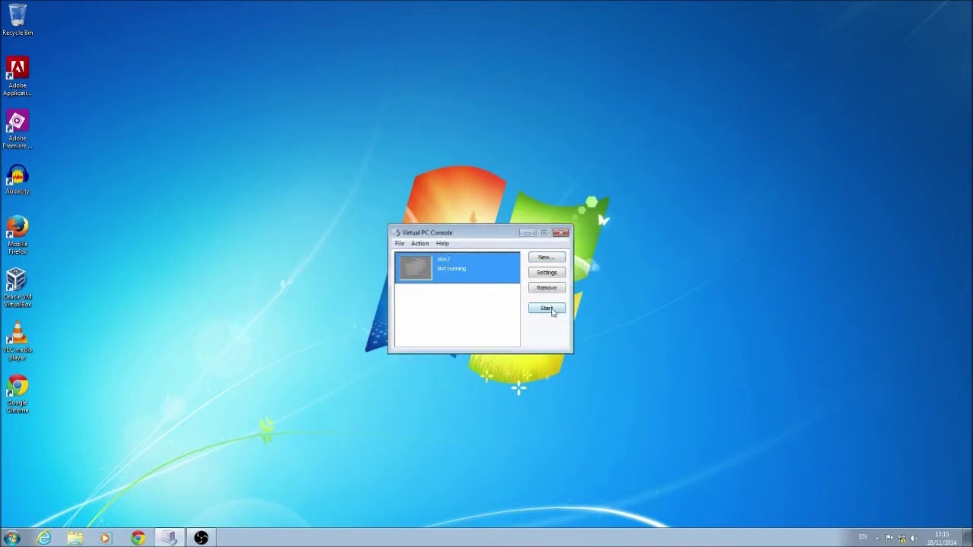
Set the Win7 virtual machine's RAM to 1024 MB in its settings and start the machine.
{"action": "left_click_drag", "start_coordinate": [442, 234], "coordinate": [445, 225]}
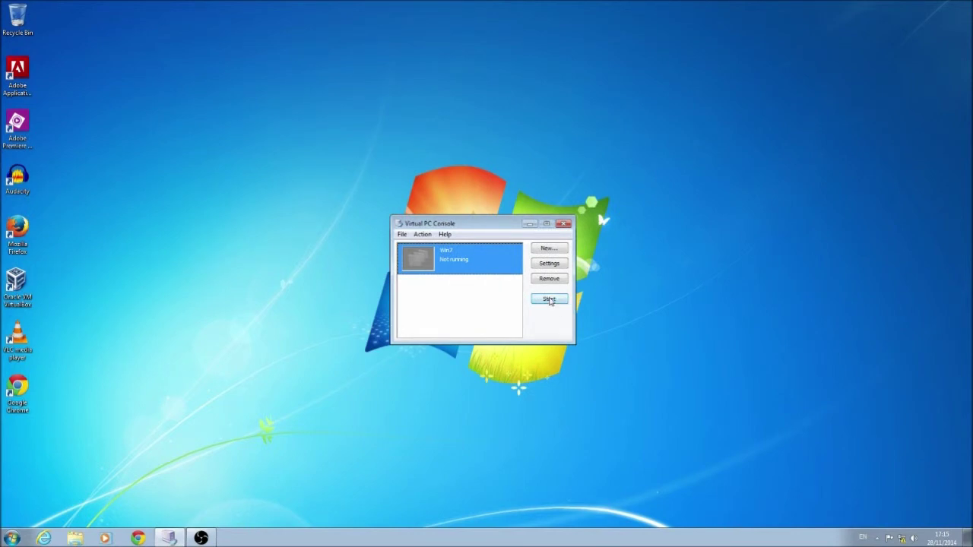
{"action": "left_click", "coordinate": [548, 264]}
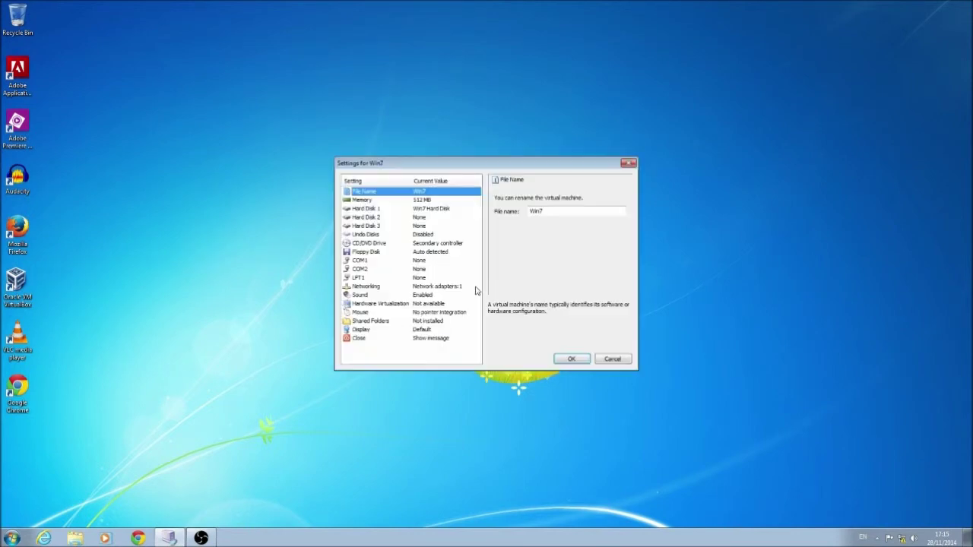
{"action": "left_click", "coordinate": [420, 199]}
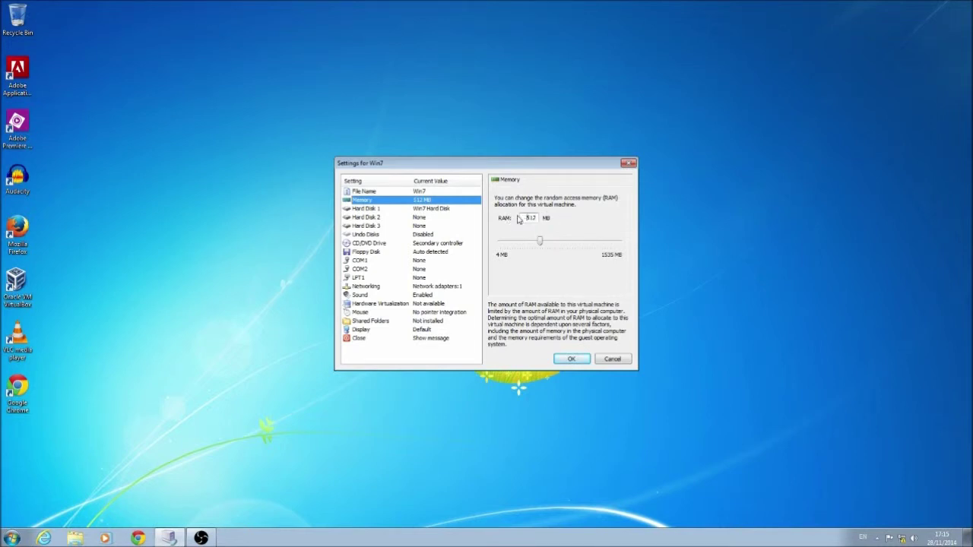
{"action": "left_click_drag", "start_coordinate": [541, 246], "coordinate": [611, 221]}
{"action": "type", "text": "1024"}
{"action": "key", "text": "Return"}
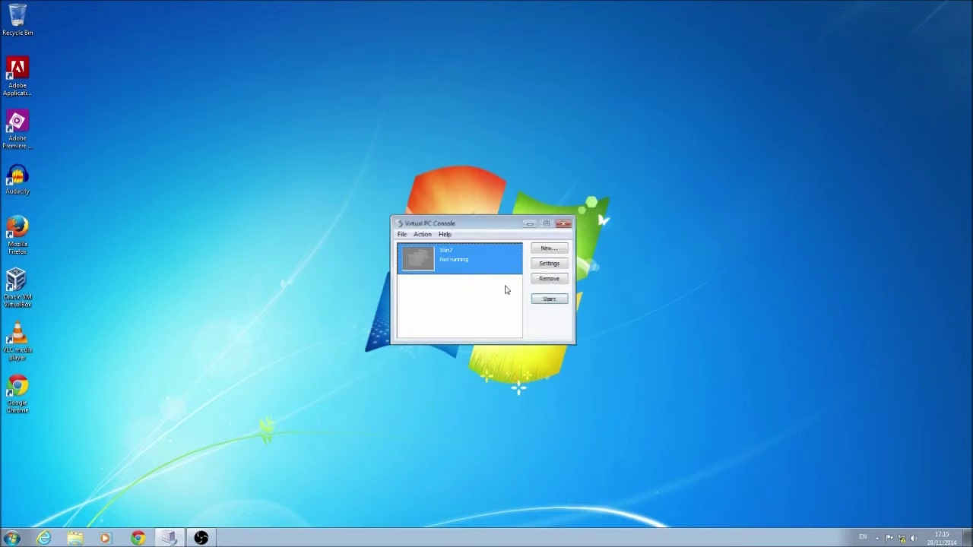
{"action": "left_click", "coordinate": [549, 299]}
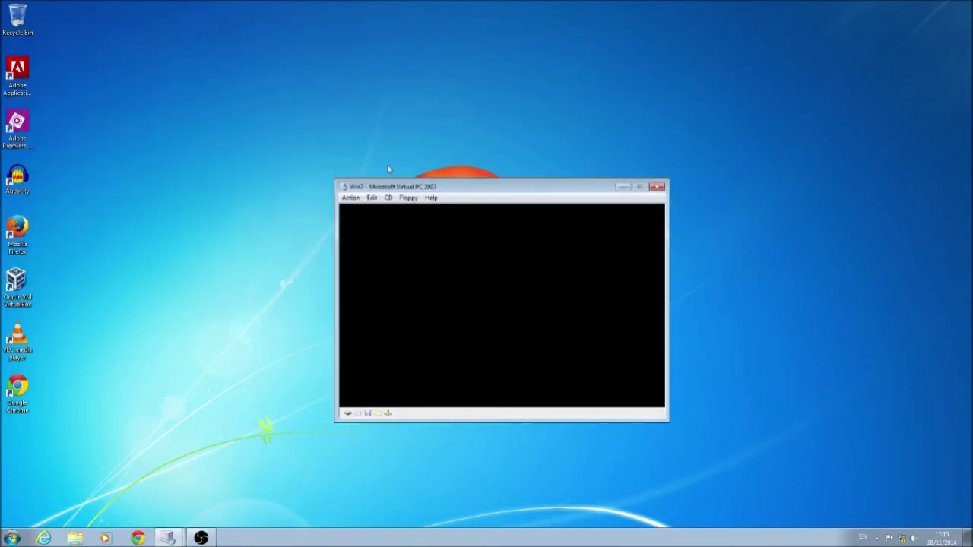
{"action": "left_click", "coordinate": [388, 197]}
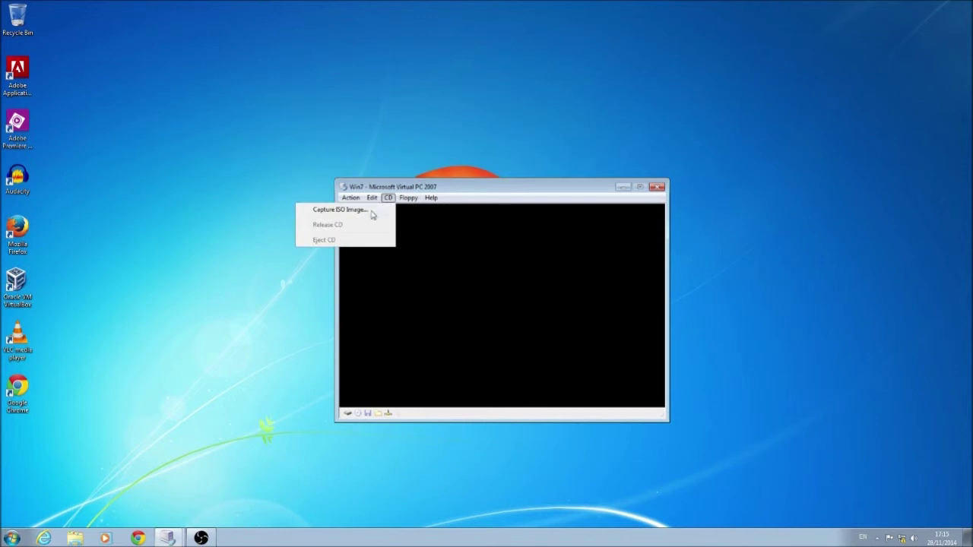
{"action": "left_click", "coordinate": [339, 210]}
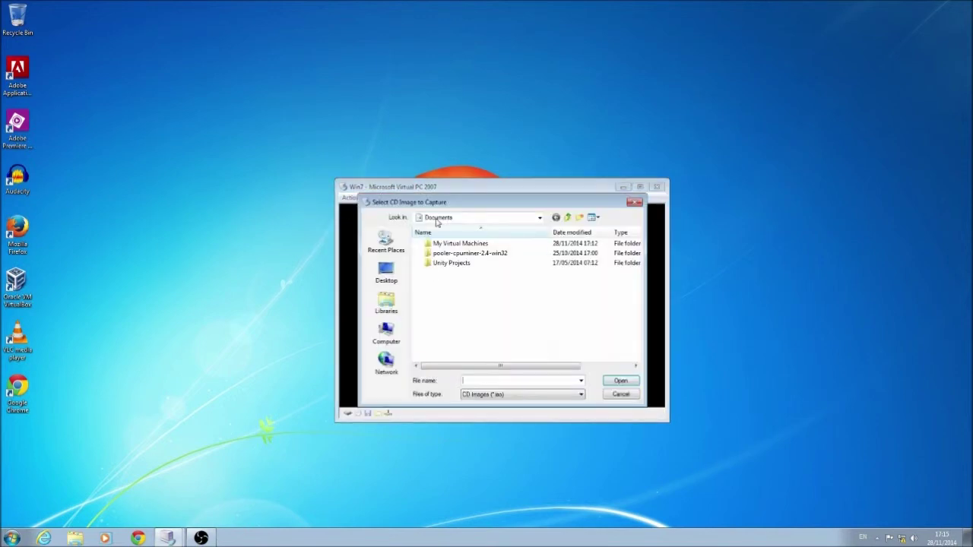
{"action": "left_click", "coordinate": [636, 203]}
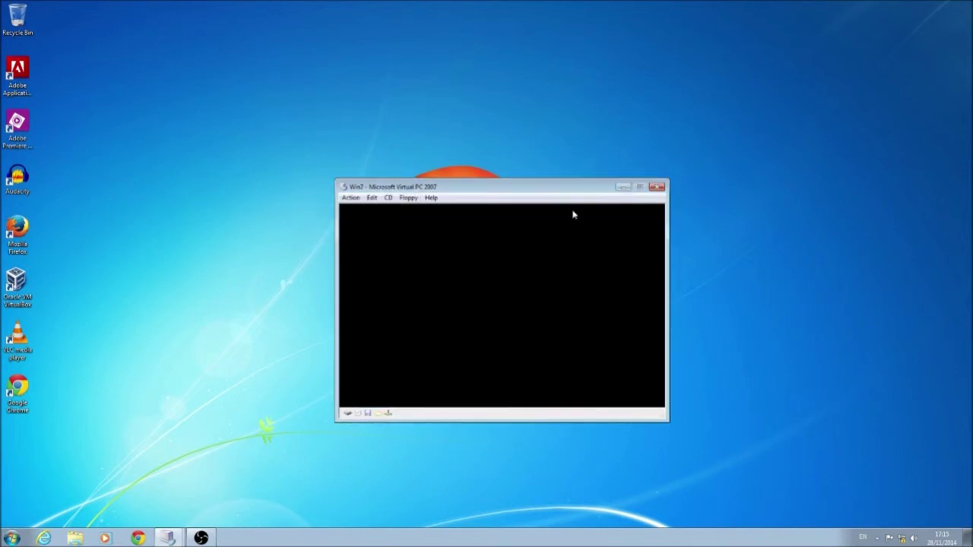
{"action": "left_click", "coordinate": [388, 197]}
{"action": "left_click", "coordinate": [372, 198]}
{"action": "left_click", "coordinate": [351, 198]}
{"action": "mouse_move", "coordinate": [372, 199]}
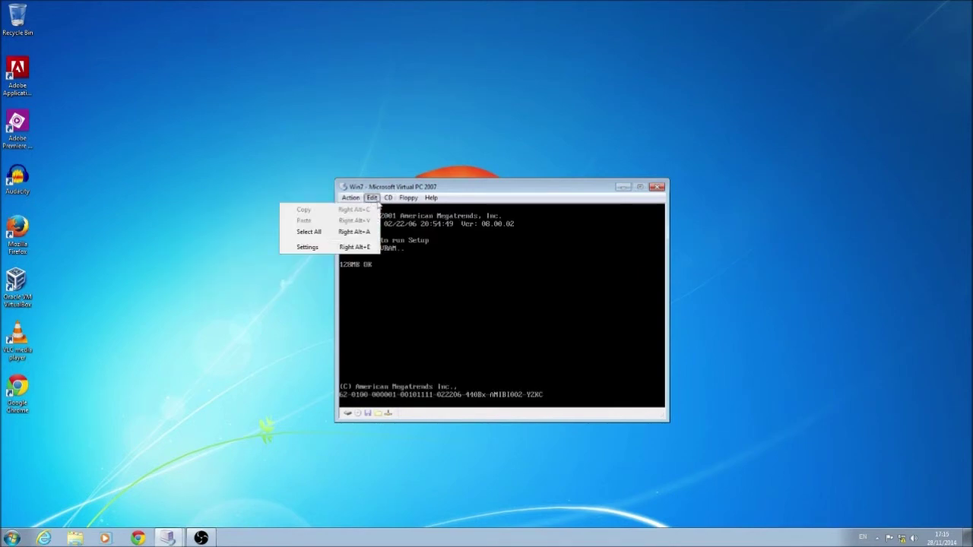
{"action": "mouse_move", "coordinate": [407, 199]}
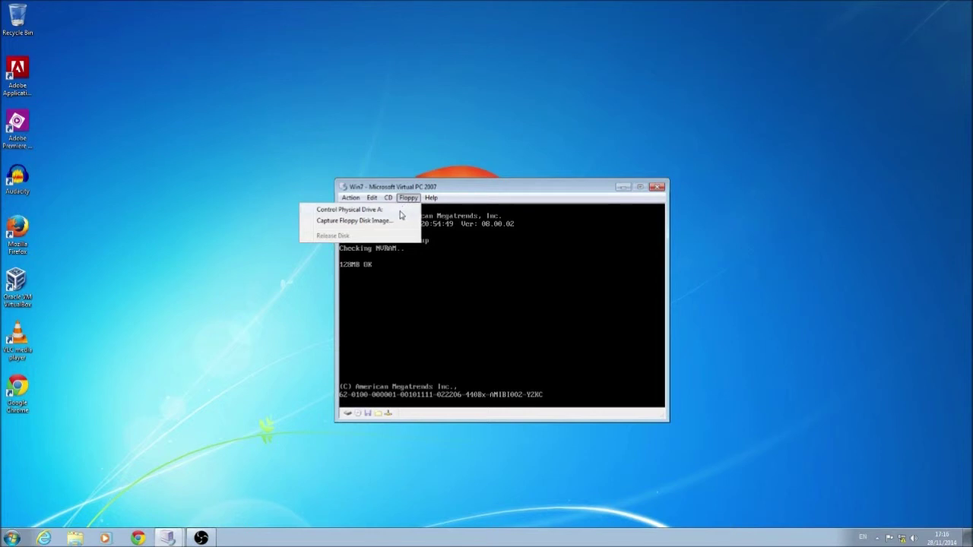
{"action": "left_click", "coordinate": [97, 32]}
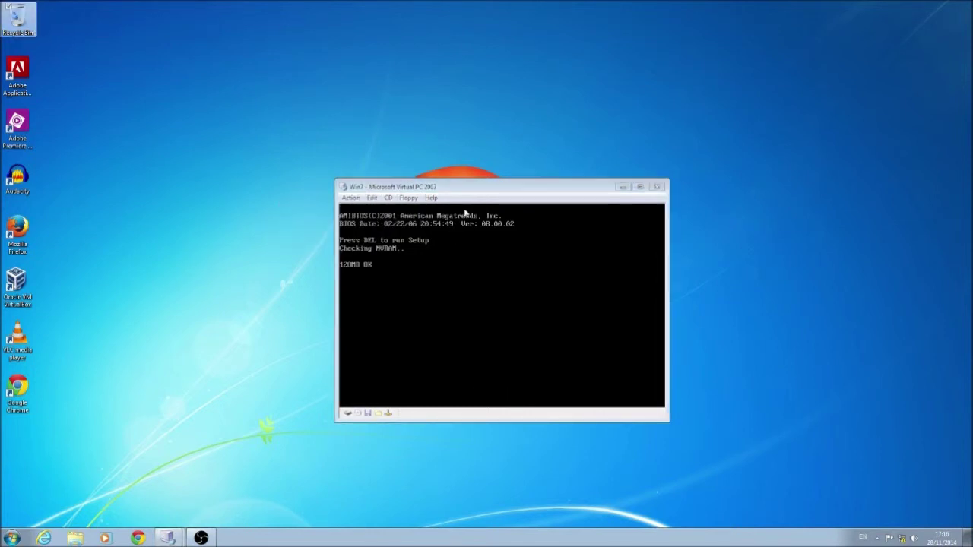
Capture an ISO image as the CD for the running Win7 virtual machine.
{"action": "left_click", "coordinate": [387, 198]}
{"action": "left_click", "coordinate": [412, 188]}
{"action": "left_click", "coordinate": [387, 197]}
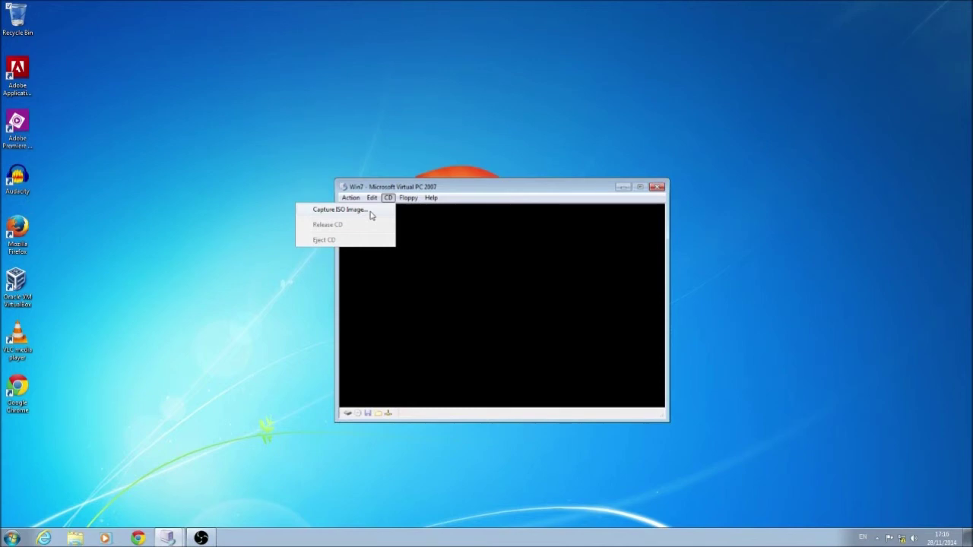
{"action": "left_click", "coordinate": [371, 215]}
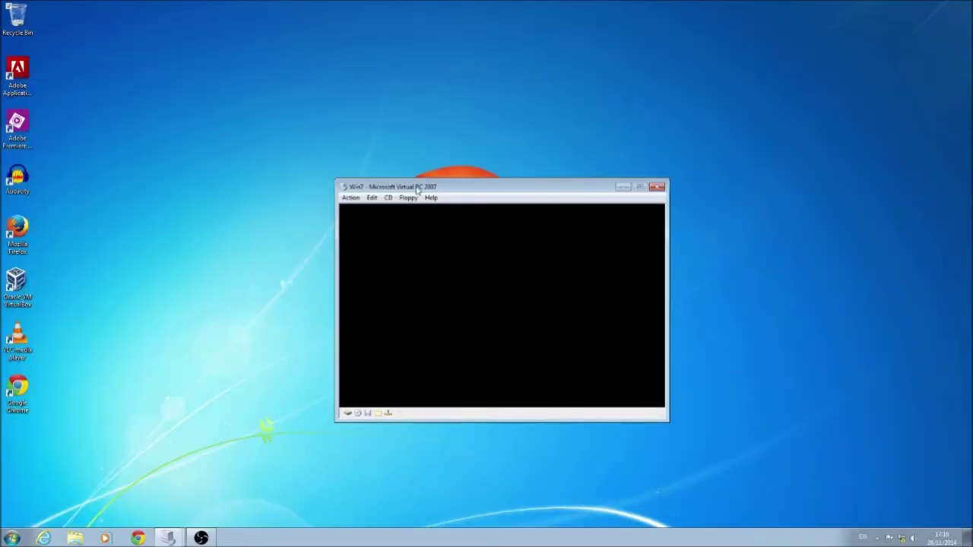
Reset the Win7 virtual machine, accepting the loss of unsaved changes, and move its window to the middle of the desktop.
{"action": "left_click", "coordinate": [350, 197]}
{"action": "left_click", "coordinate": [319, 253]}
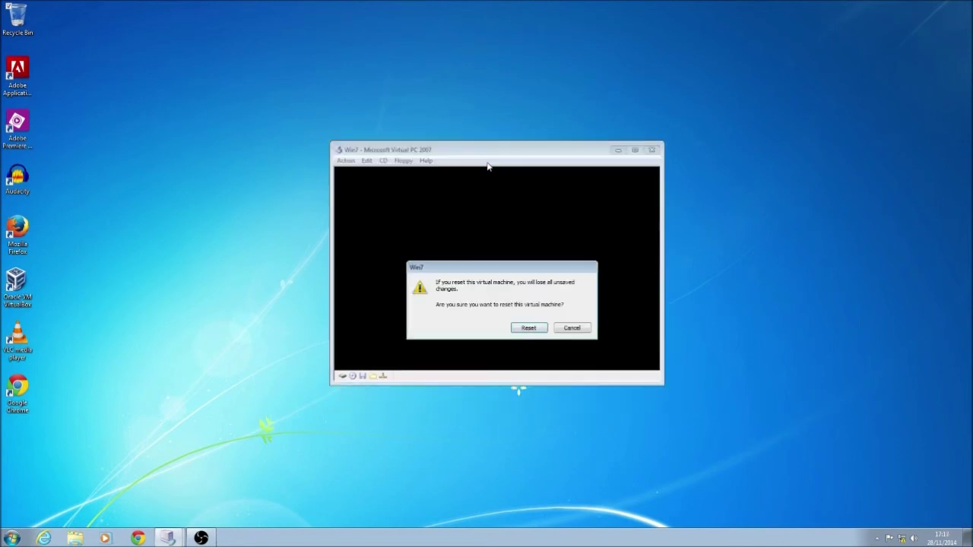
{"action": "left_click", "coordinate": [534, 329]}
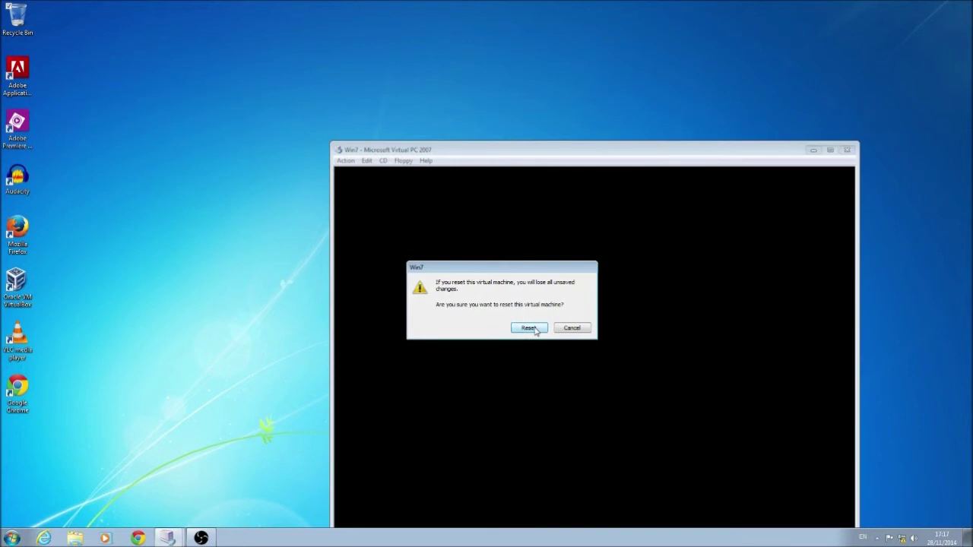
{"action": "left_click_drag", "start_coordinate": [509, 152], "coordinate": [406, 66]}
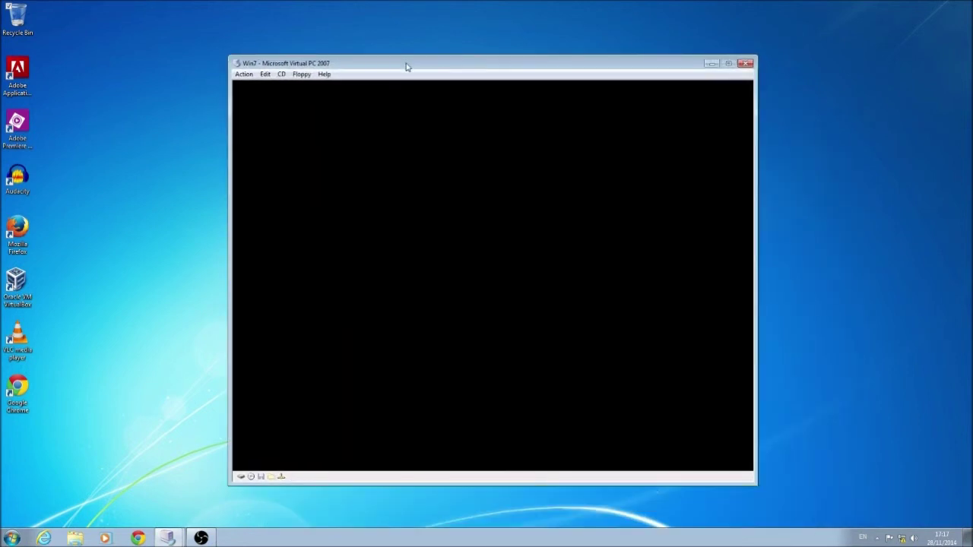
{"action": "mouse_move", "coordinate": [486, 70]}
{"action": "left_mouse_down"}
{"action": "mouse_move", "coordinate": [499, 54]}
{"action": "mouse_move", "coordinate": [468, 60]}
{"action": "mouse_move", "coordinate": [480, 65]}
{"action": "left_mouse_up"}
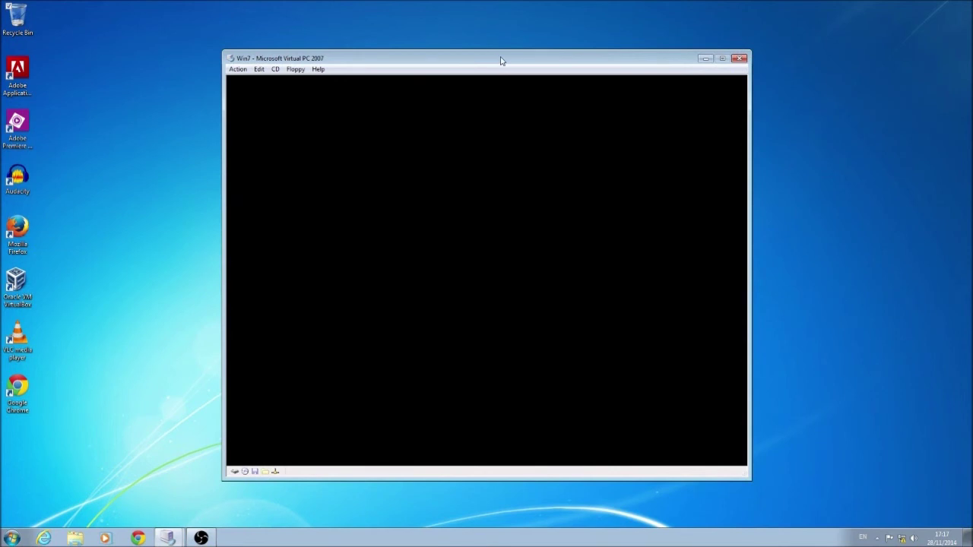